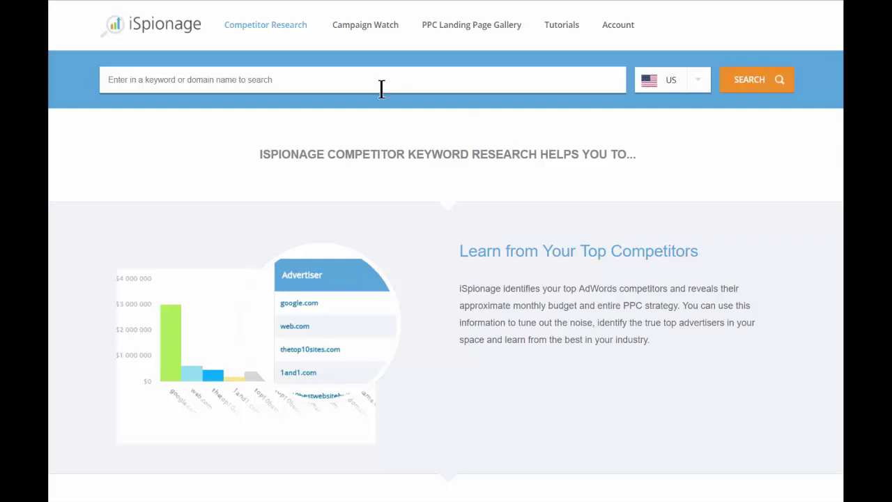
Step: Search the US competitor research data for the keyword "small business loans"
click(306, 82)
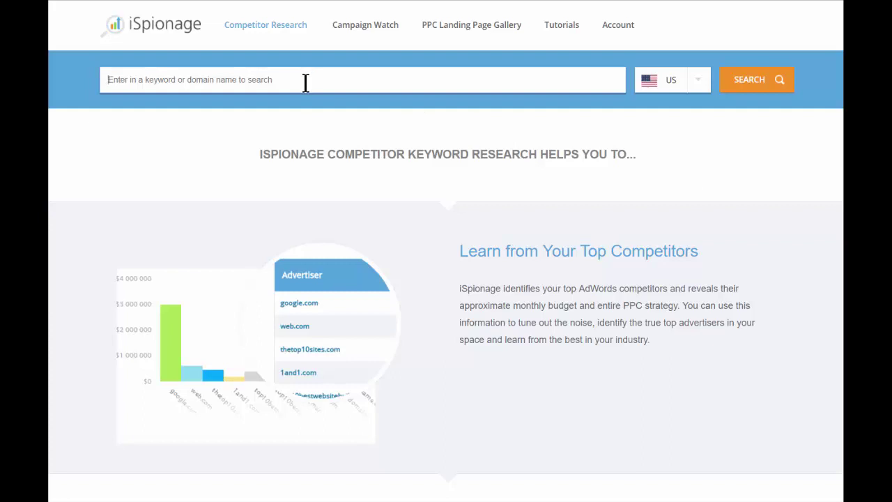
text(small busine)
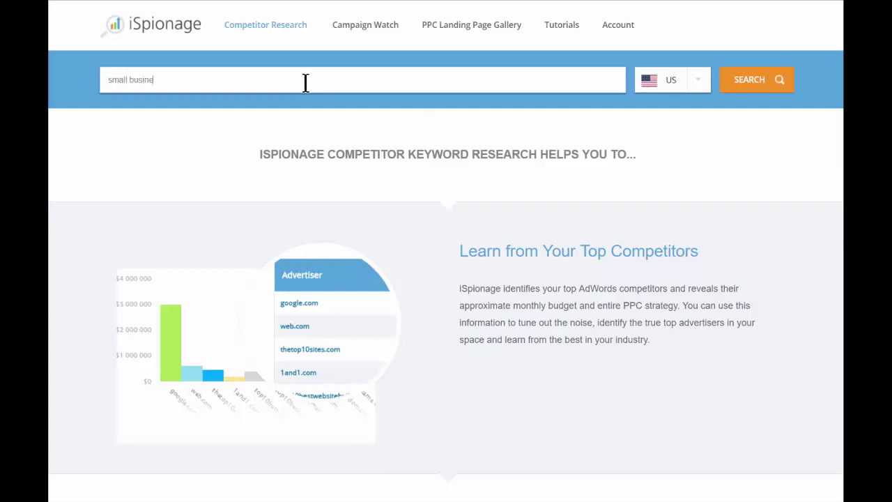
text(ss loans)
click(749, 79)
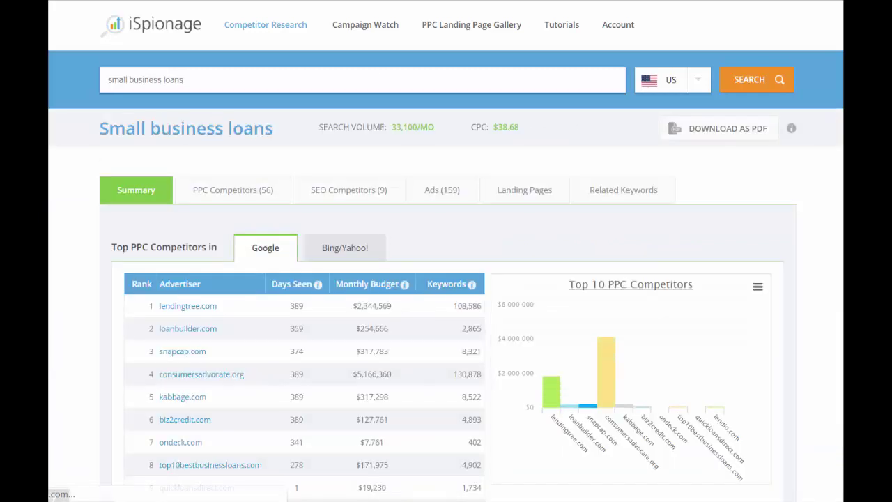
Step: Review the top PPC competitors, their landing pages and the top Google ads in the summary for "small business loans"
scroll(213, 225, down, 2)
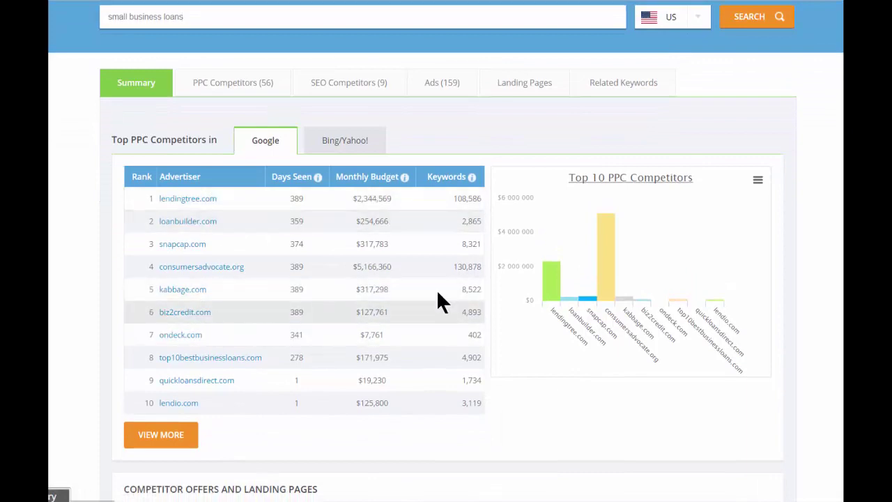
scroll(591, 279, down, 3)
scroll(446, 279, down, 5)
scroll(446, 279, down, 10)
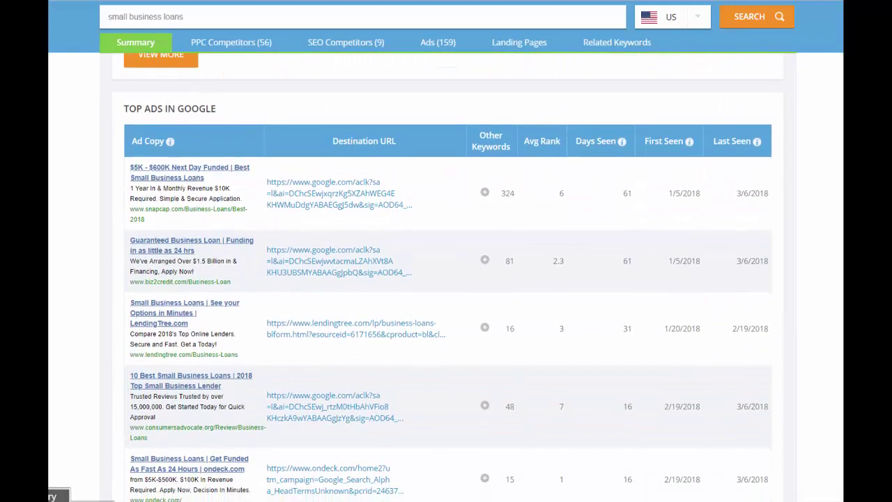
scroll(447, 279, up, 18)
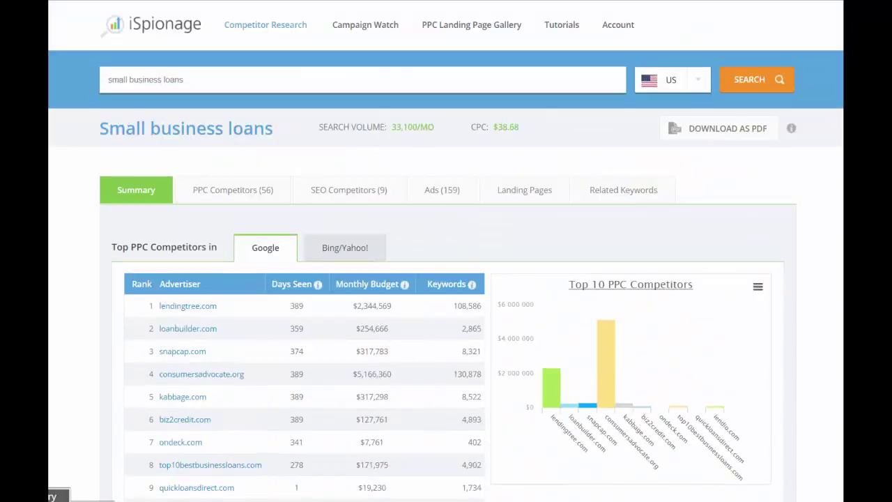
scroll(446, 278, down, 2)
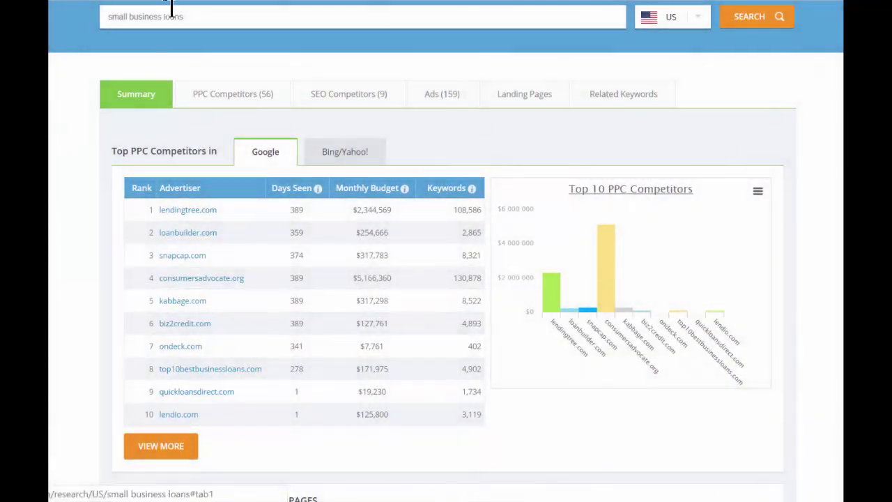
Step: Replace the keyword with the domain "kabbage.com" and run the competitor search
drag(185, 15, 77, 18)
text(kabbage.com)
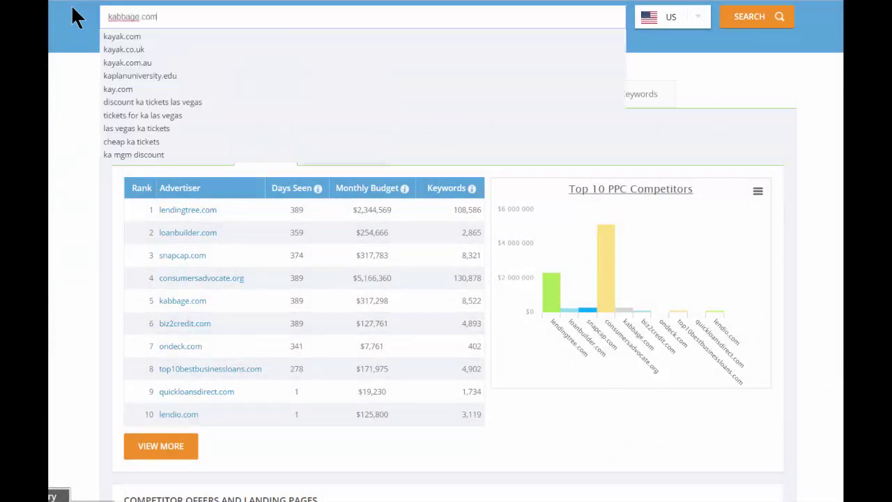
key(Return)
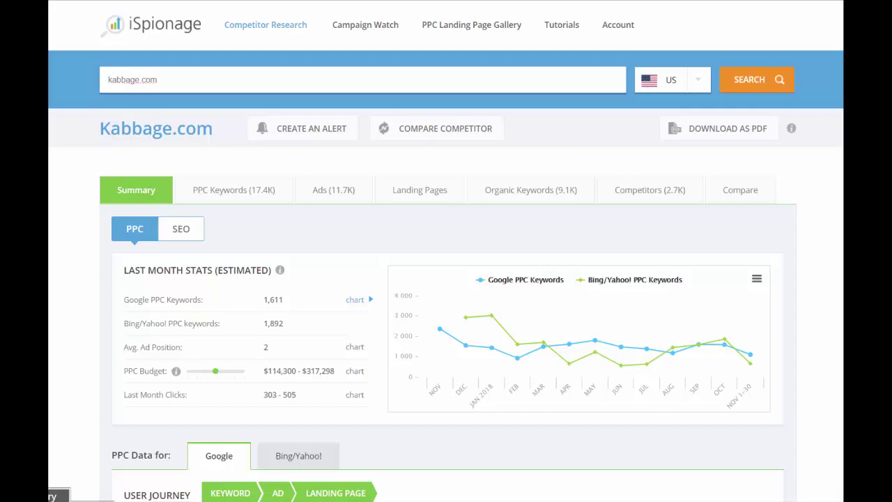
Step: Examine the Kabbage.com summary, including its user journey, top keywords, top ads and top competitors in Google
scroll(446, 279, down, 5)
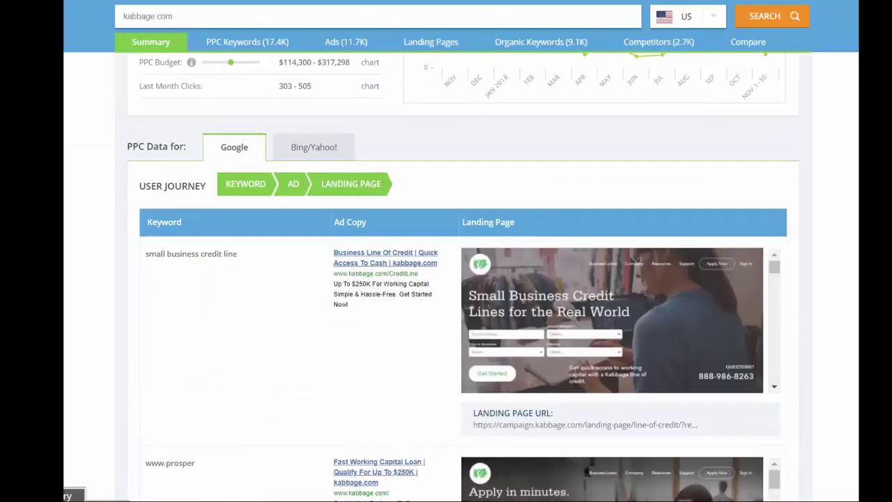
scroll(456, 279, down, 5)
scroll(456, 279, down, 7)
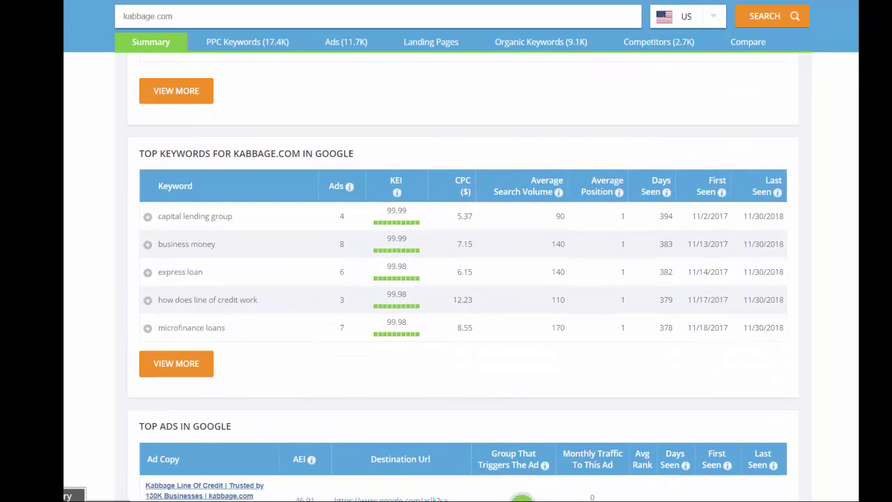
scroll(457, 279, down, 5)
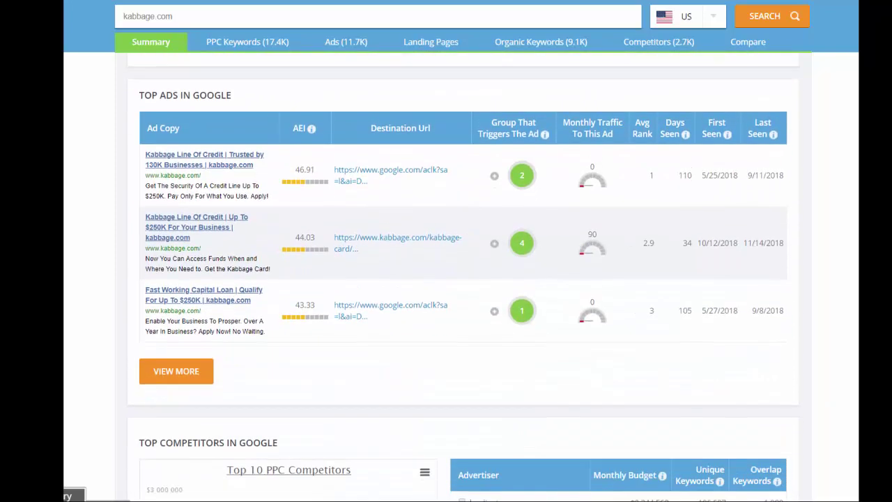
scroll(457, 278, down, 5)
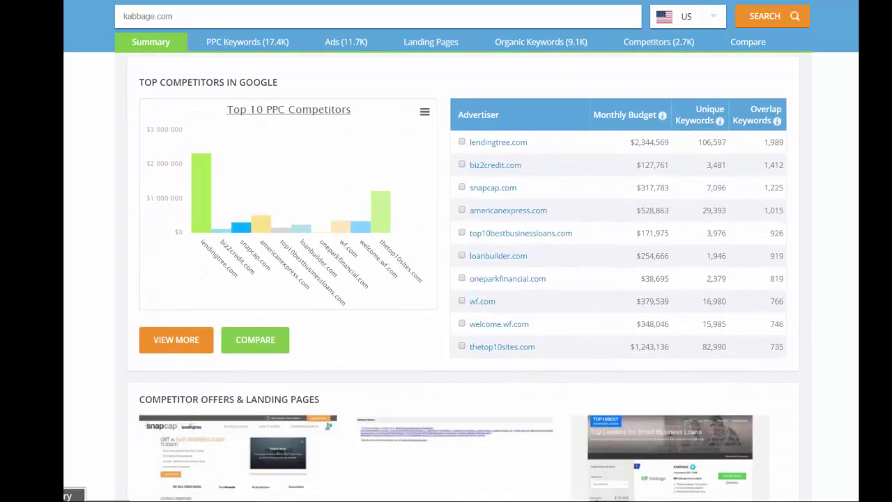
scroll(457, 279, up, 15)
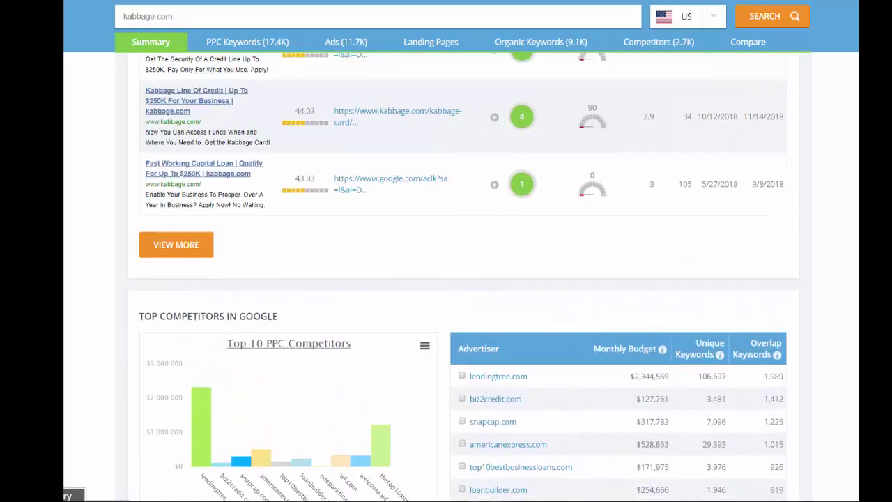
scroll(188, 180, up, 10)
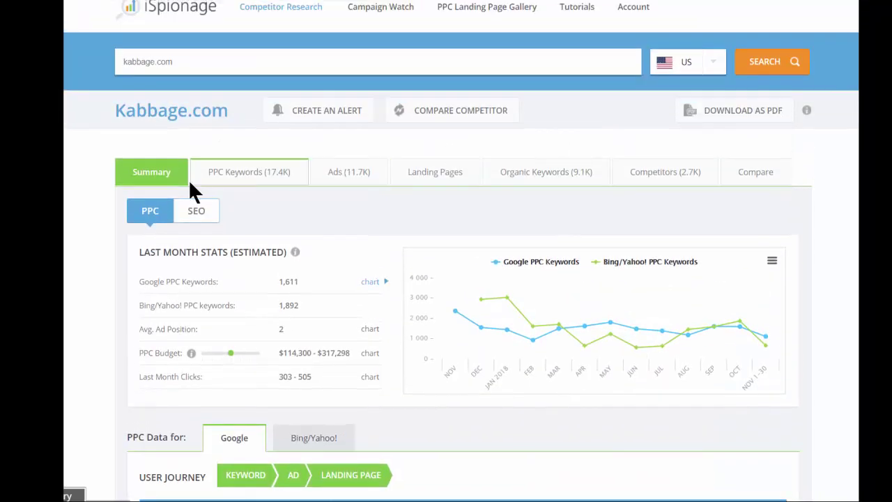
Step: Open Kabbage.com's PPC keywords for Google and examine the list's KEI column
click(223, 182)
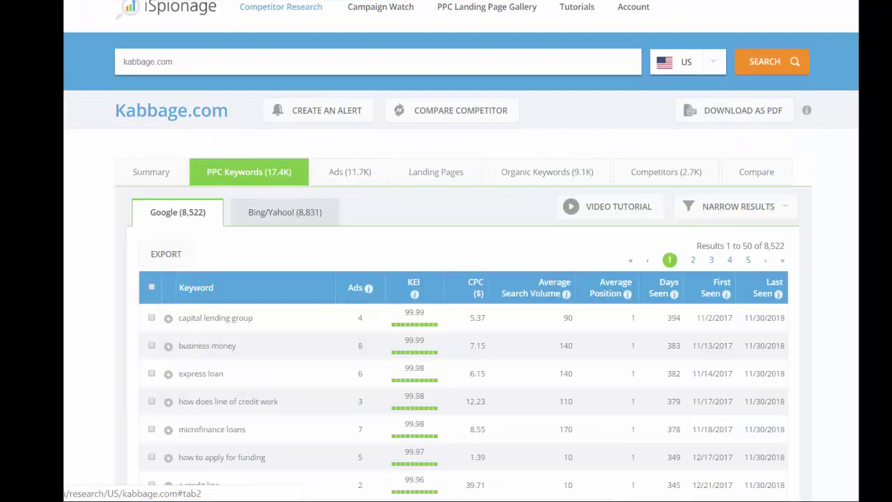
scroll(446, 279, down, 2)
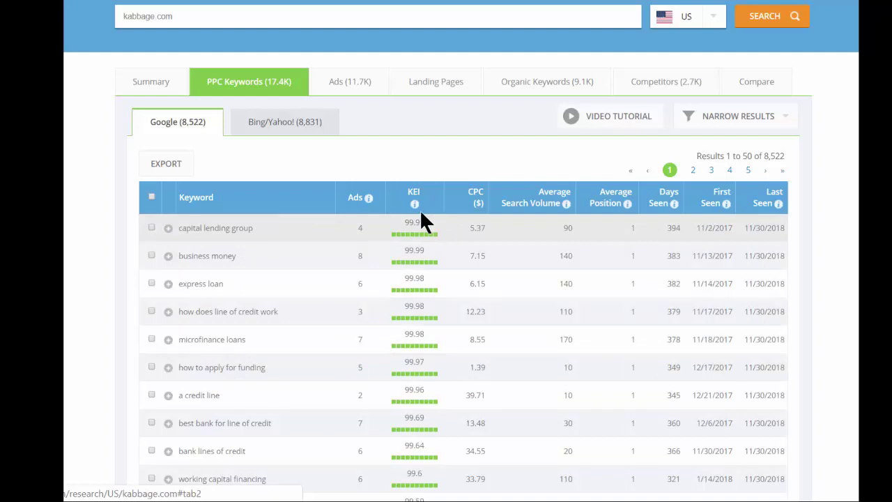
mouse_move(417, 220)
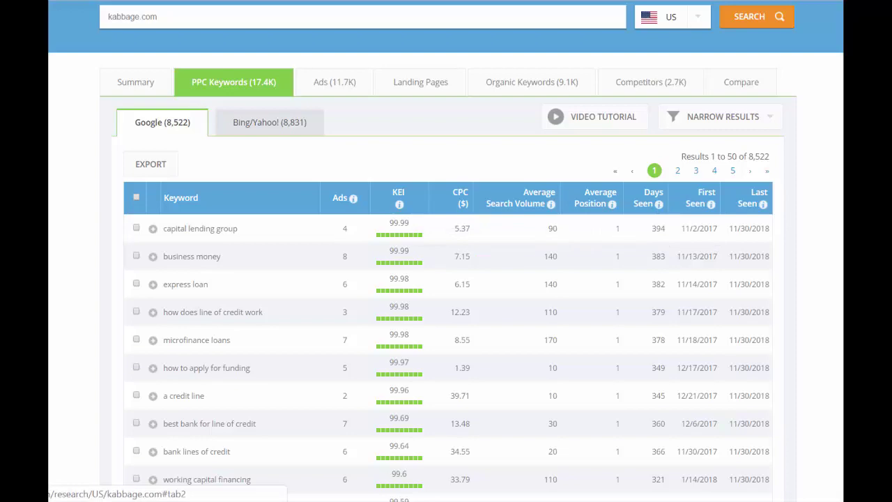
Step: Expand the keyword "capital lending group" to read its ad copy and destination URLs, and collapse it again
click(153, 228)
scroll(447, 314, down, 2)
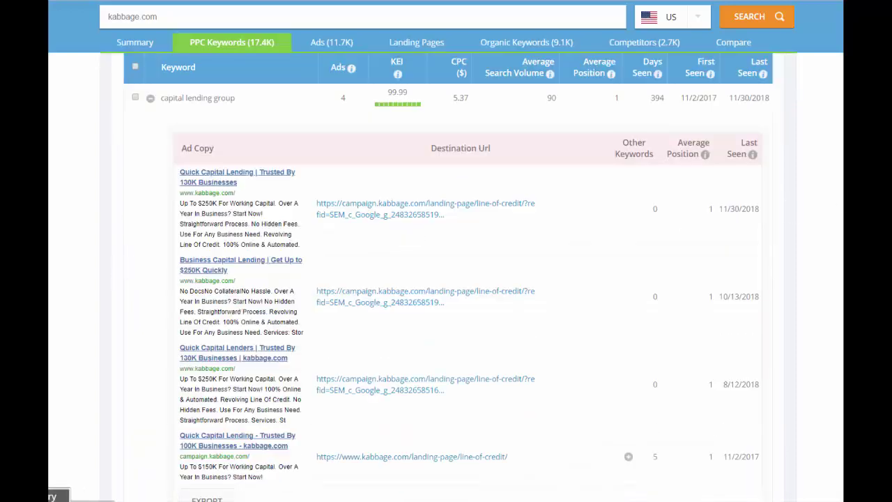
click(150, 99)
Step: Expand the keyword "how does line of credit work" to compare its ad variations, and collapse it again
click(153, 181)
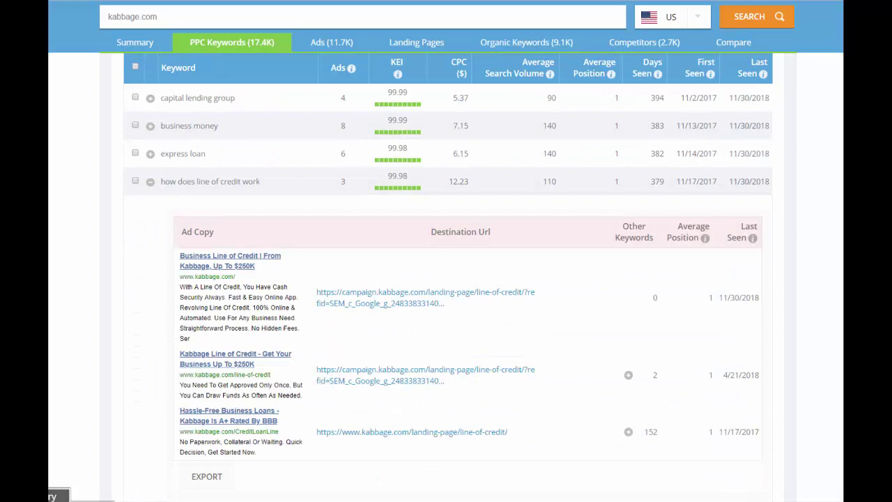
scroll(448, 266, down, 1)
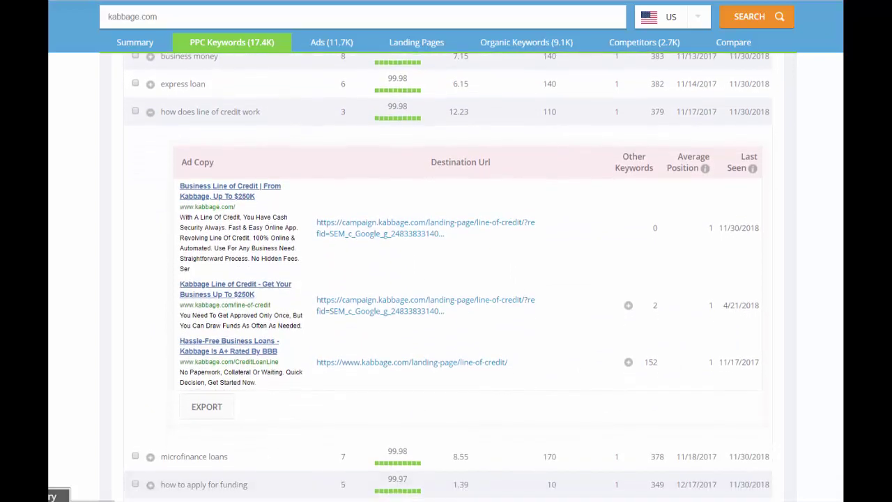
scroll(449, 277, down, 1)
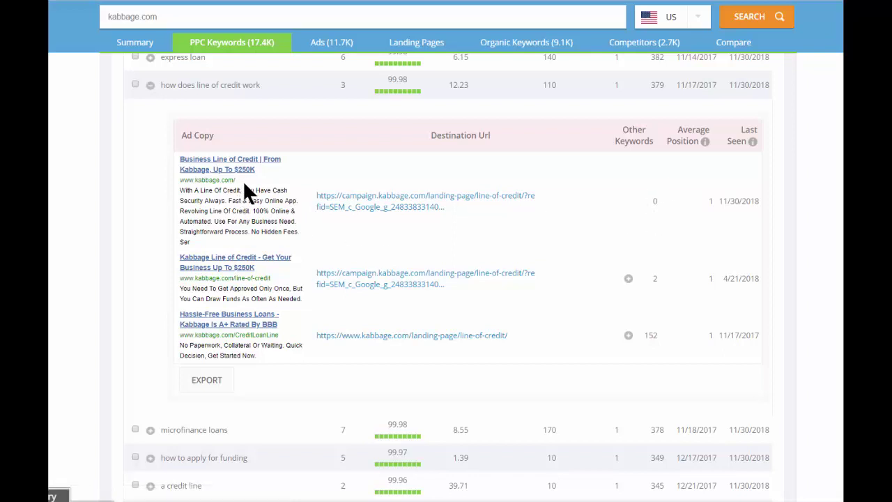
click(149, 84)
scroll(143, 143, up, 4)
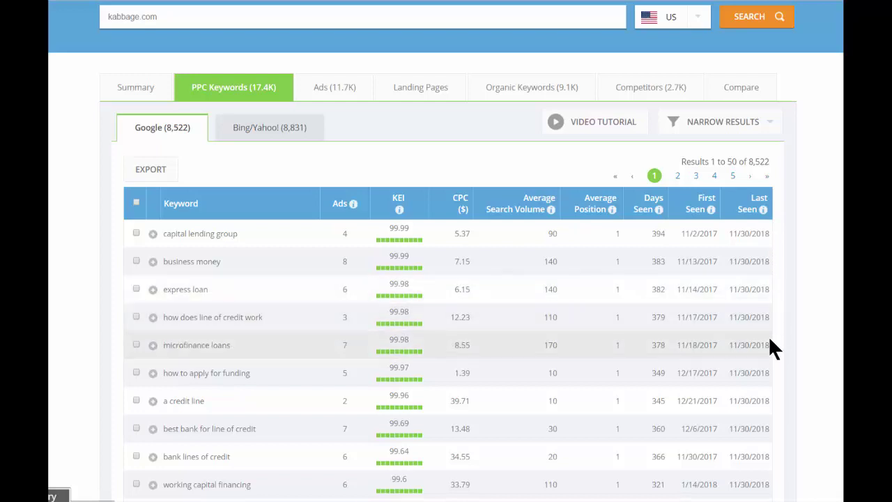
Step: Narrow the PPC keywords to KEI above 90, CPC below 10 and search volume above 1000
click(744, 126)
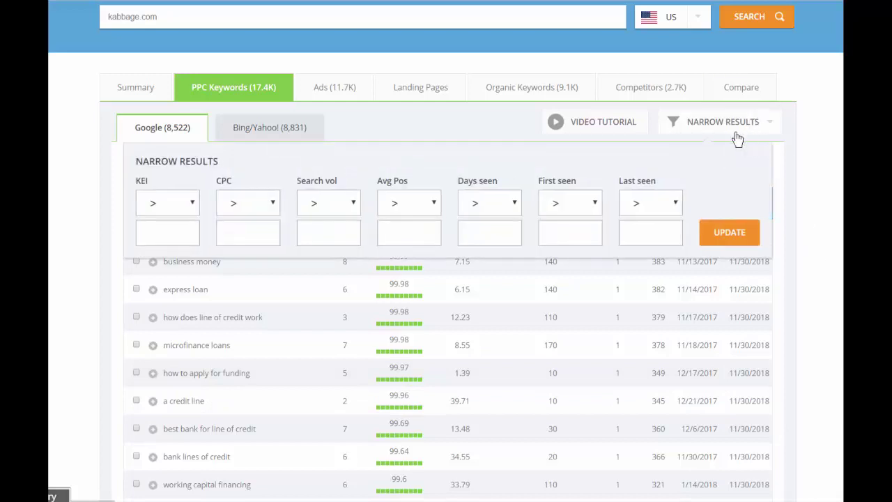
click(149, 233)
text(90)
key(Tab)
click(311, 235)
text(1000)
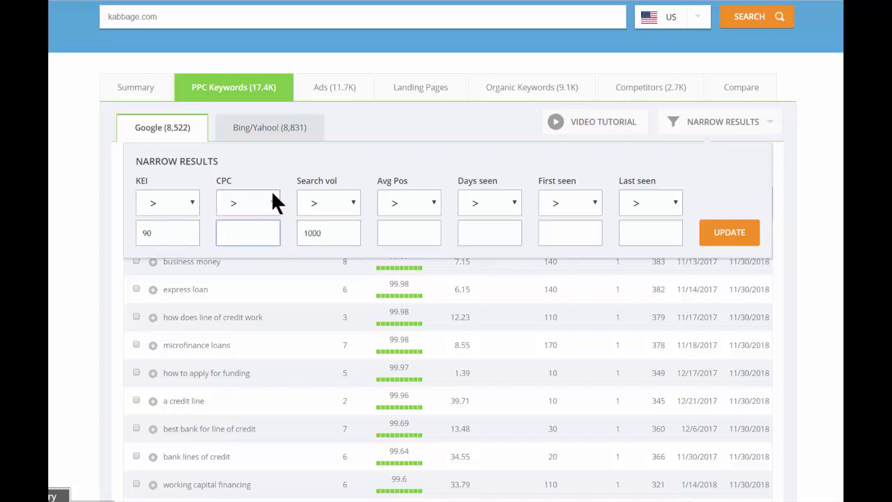
click(271, 193)
click(252, 254)
click(253, 238)
text(10)
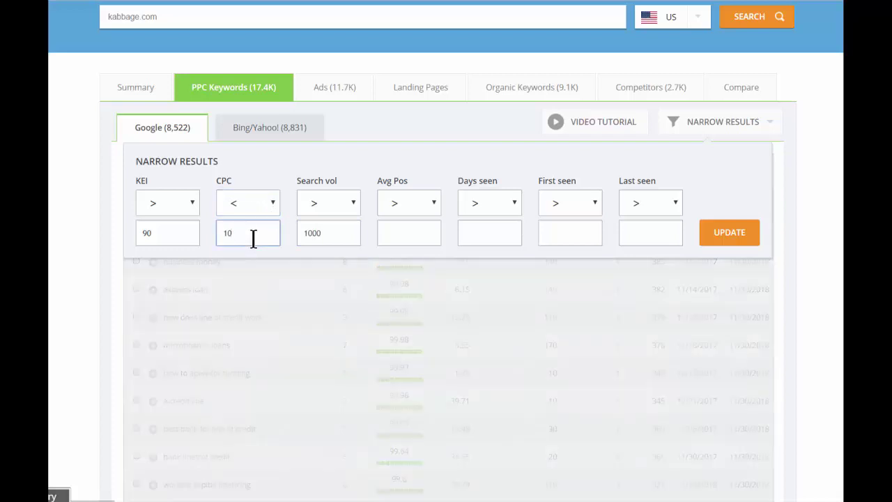
key(Return)
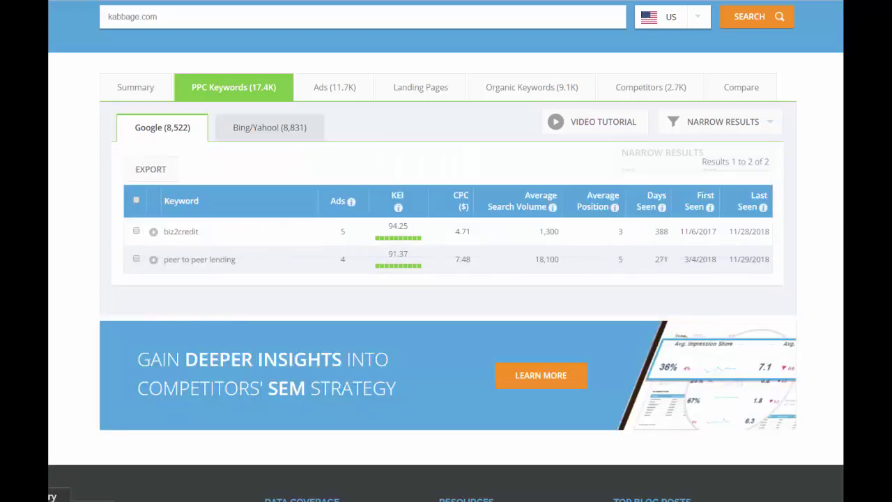
Step: Lower the minimum KEI in the keyword filter and reapply it to include more keywords
click(728, 134)
key(shift+Tab)
key(Return)
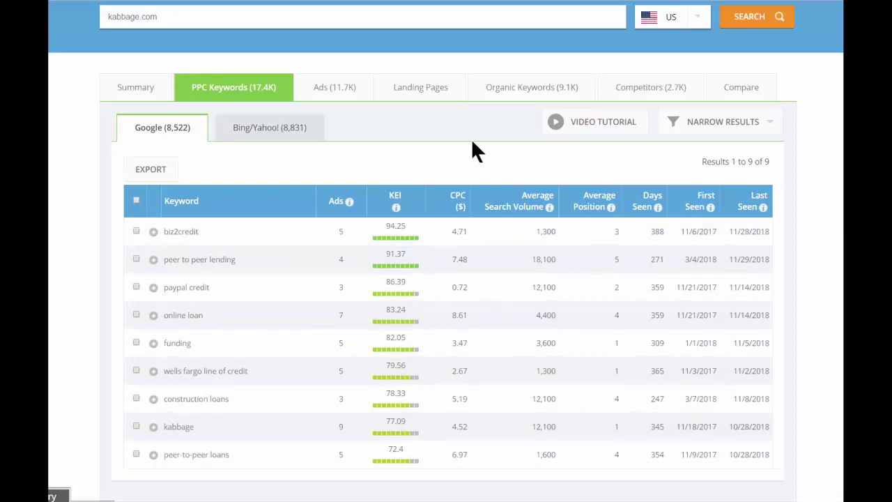
Step: Open Kabbage.com's Google ads and review their copy, AEI scores, triggering keyword groups and monthly traffic
click(358, 91)
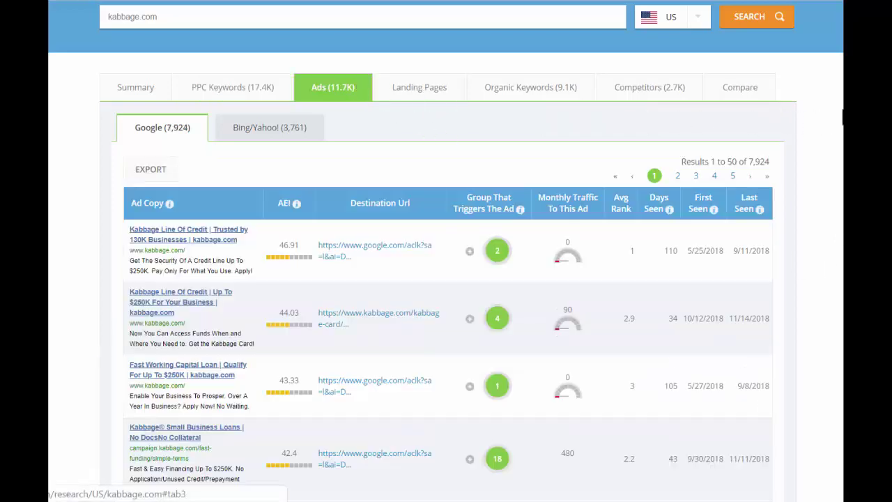
scroll(446, 279, down, 2)
scroll(447, 279, down, 4)
scroll(446, 279, down, 1)
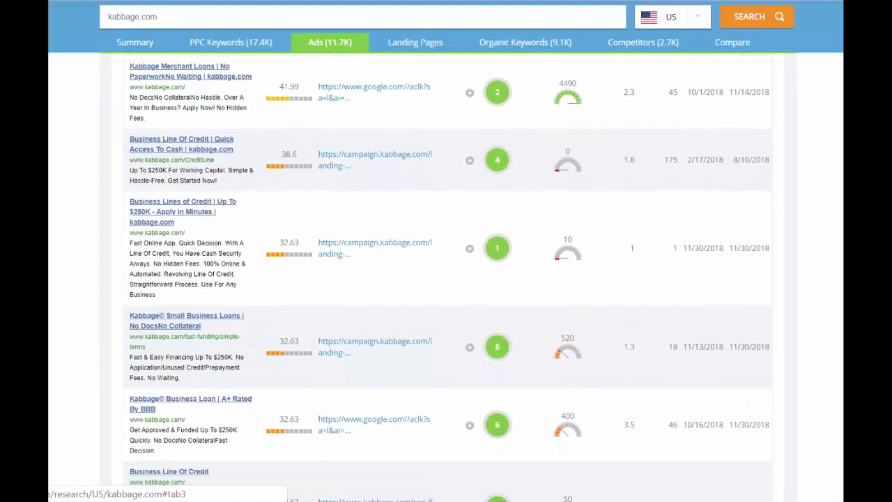
scroll(446, 279, up, 5)
scroll(446, 279, up, 1)
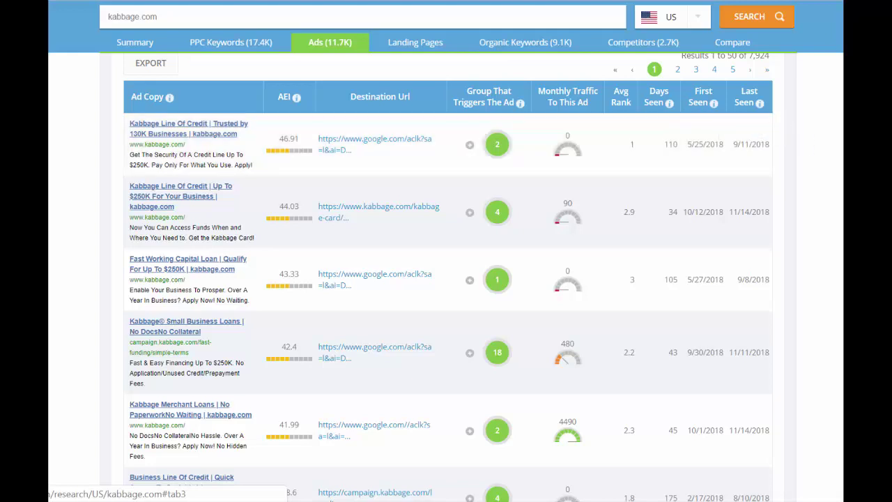
Step: View the keywords triggering the "Kabbage Line Of Credit | Up To $250K For Your Business" ad and browse the remaining ads
click(469, 212)
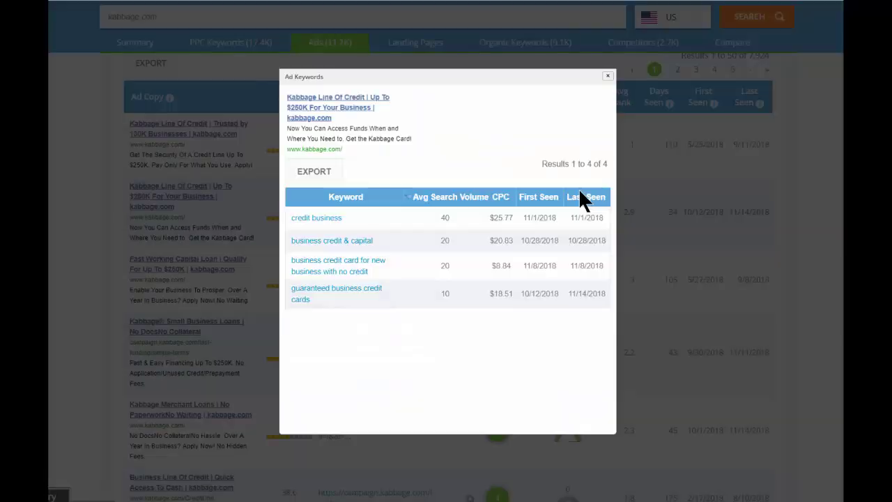
key(Escape)
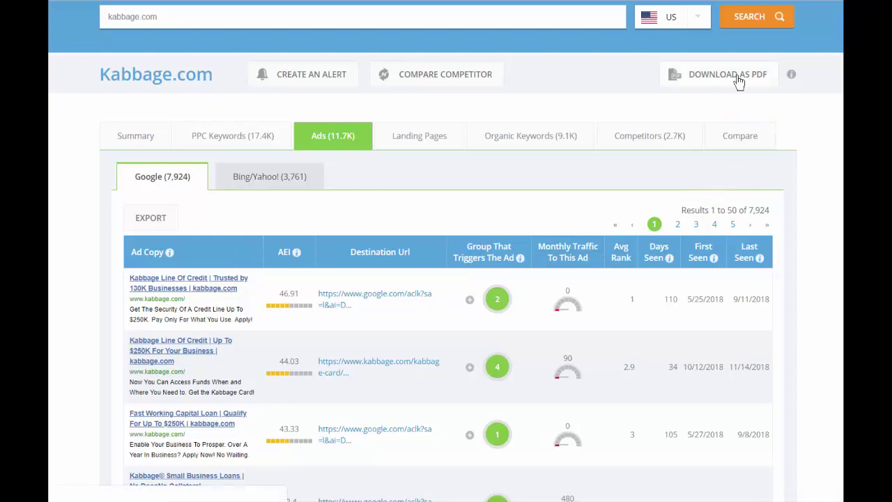
scroll(446, 279, down, 5)
scroll(262, 331, down, 10)
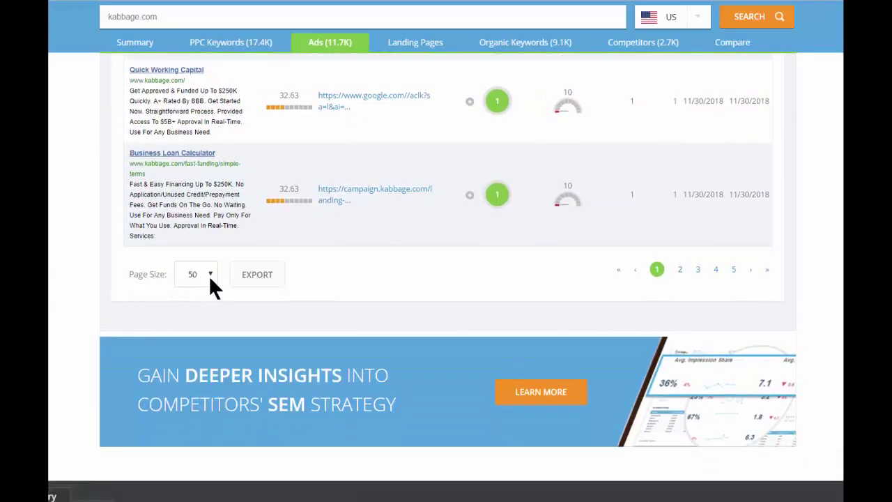
scroll(234, 277, up, 10)
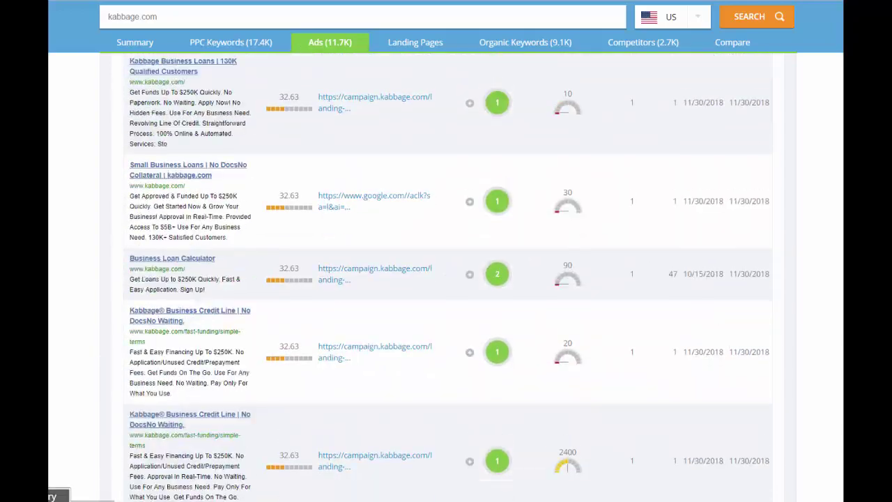
Step: Open Kabbage.com's landing pages and review each page alongside its triggering keyword and ad copy
scroll(446, 279, up, 6)
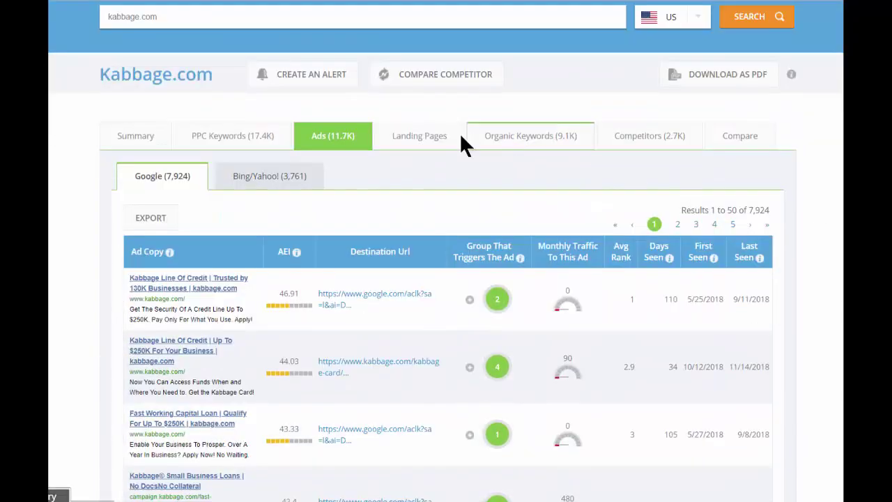
click(440, 138)
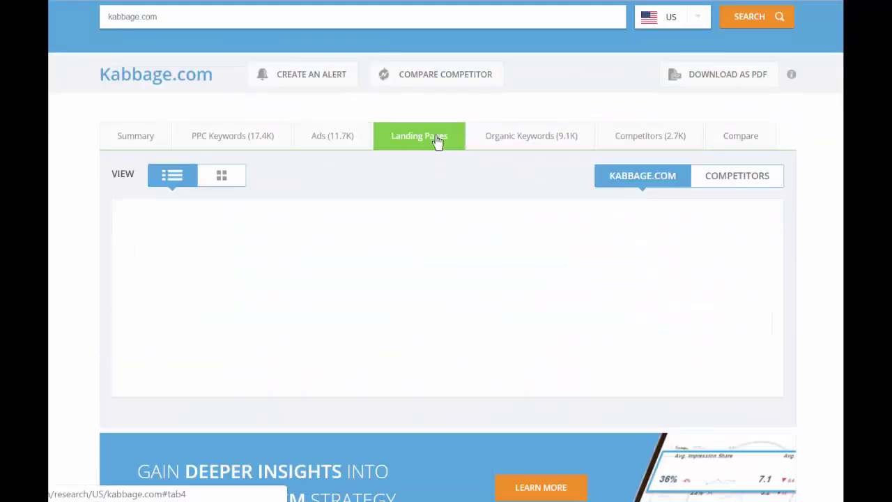
scroll(823, 186, down, 2)
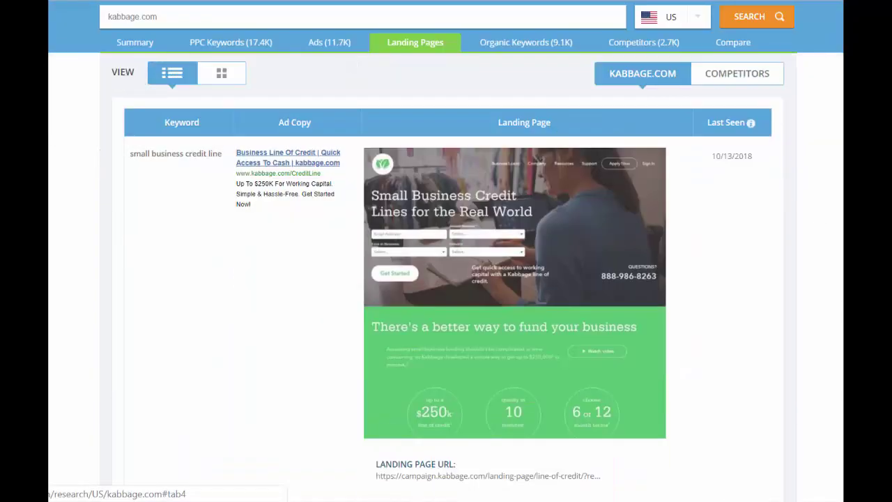
scroll(448, 267, down, 1)
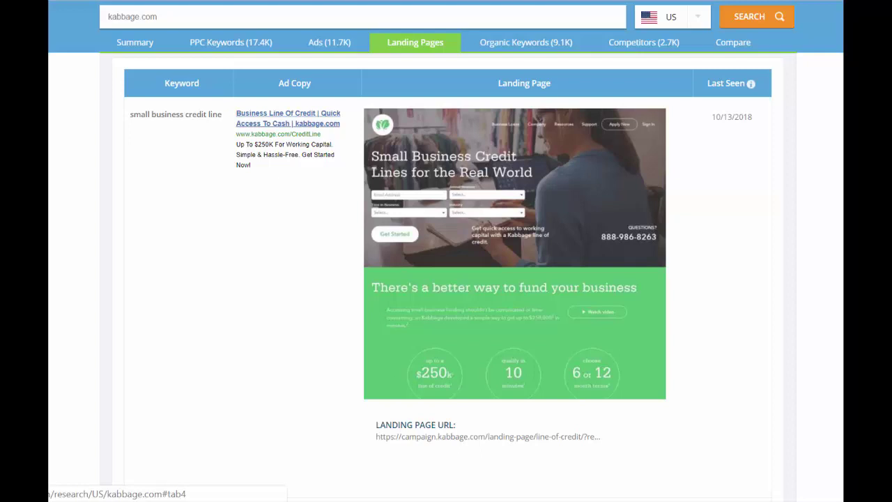
scroll(446, 279, down, 6)
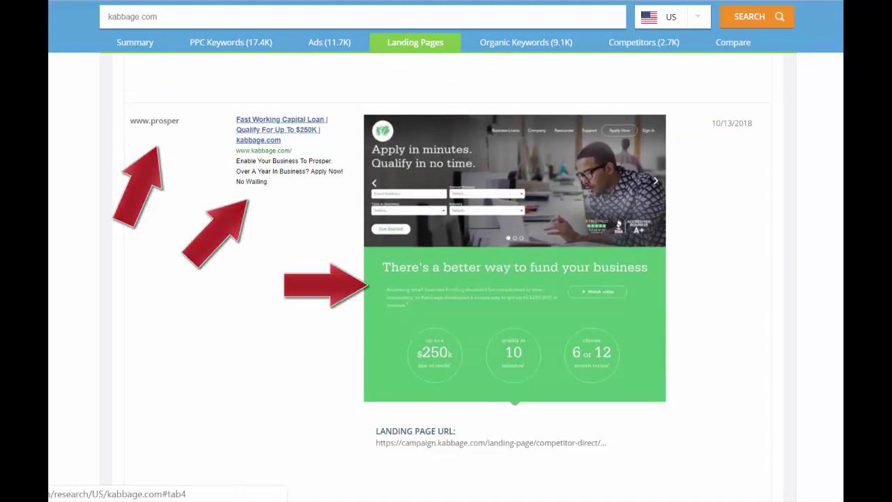
scroll(446, 279, down, 7)
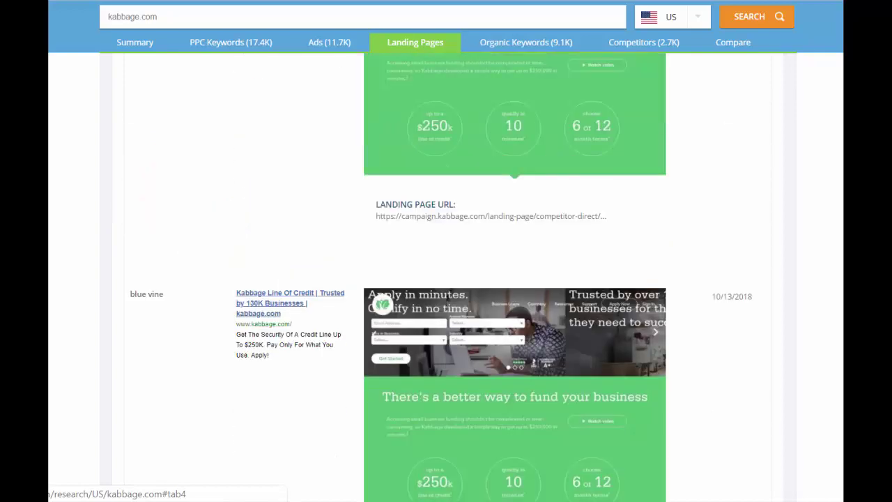
scroll(324, 148, up, 1)
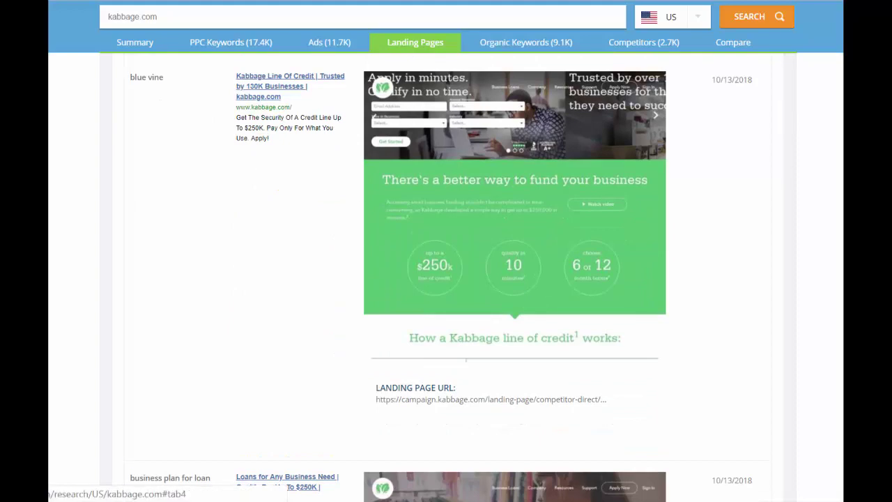
scroll(446, 278, down, 6)
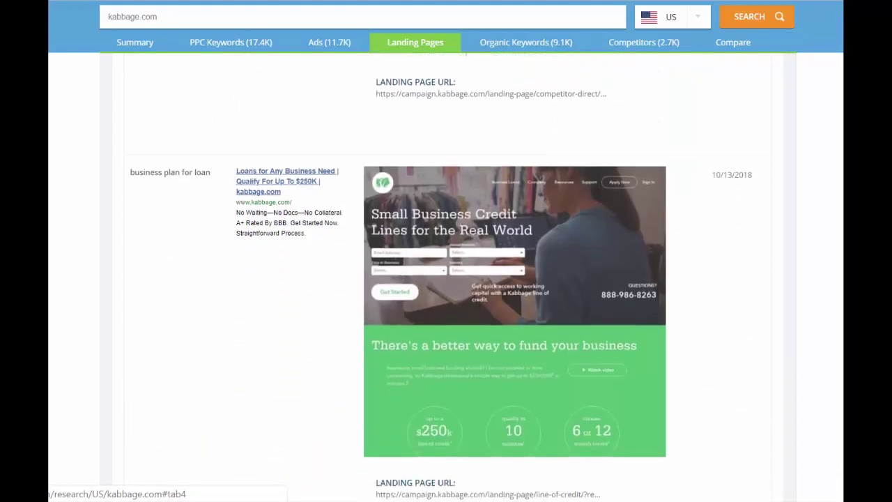
scroll(92, 96, down, 6)
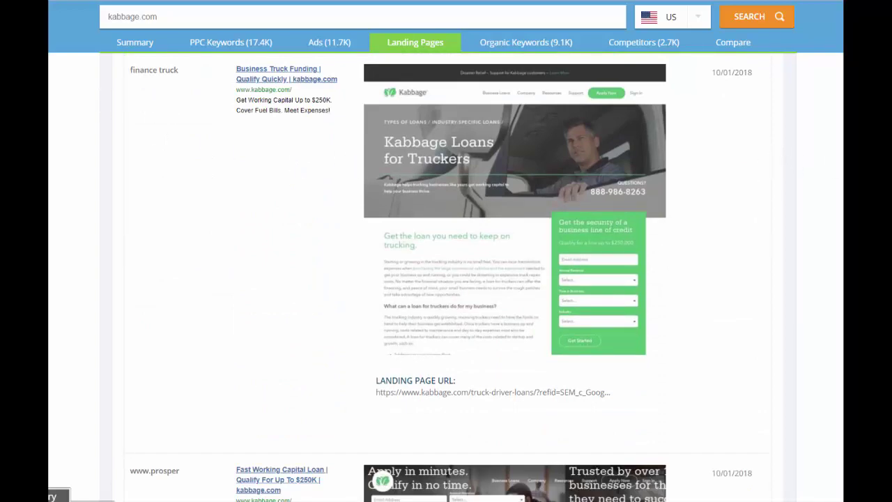
Step: Switch the landing pages to tile view and browse the ones used by Kabbage.com's competitors
scroll(415, 194, up, 10)
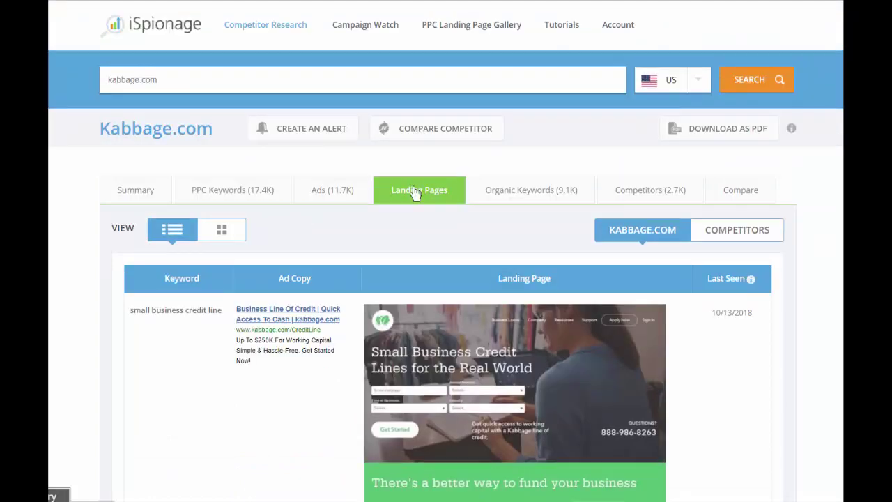
click(221, 230)
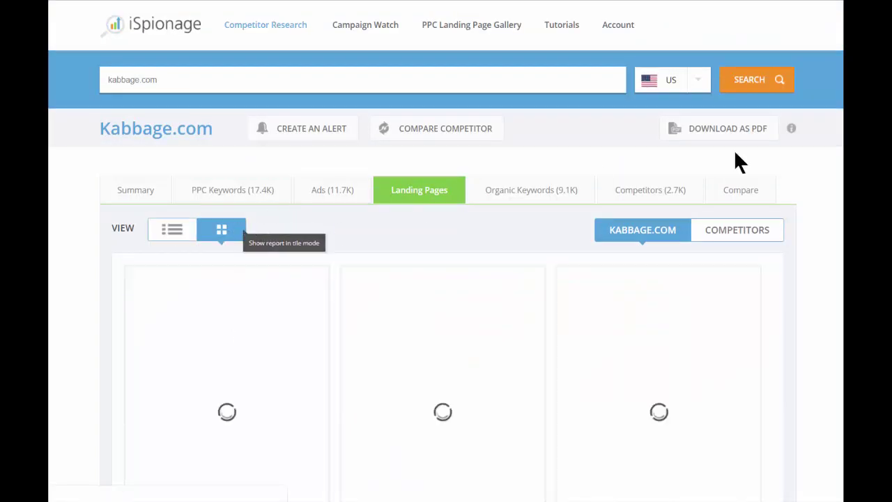
scroll(446, 278, down, 4)
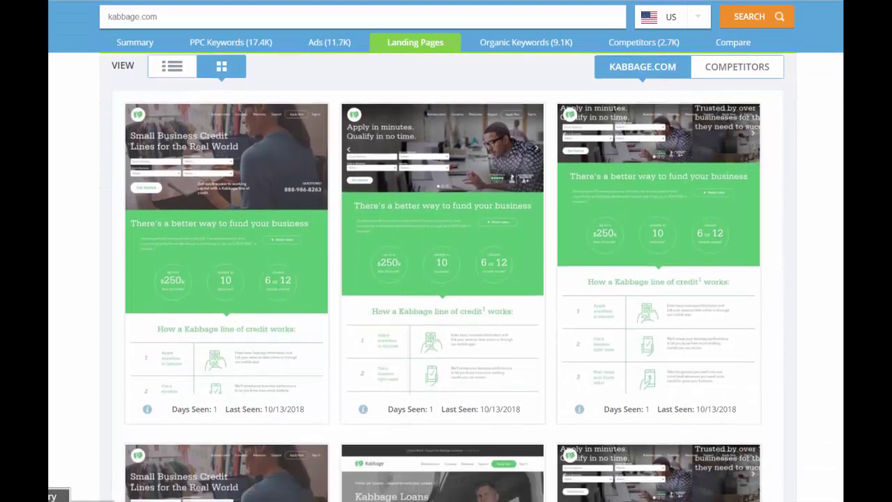
click(769, 72)
scroll(446, 279, down, 6)
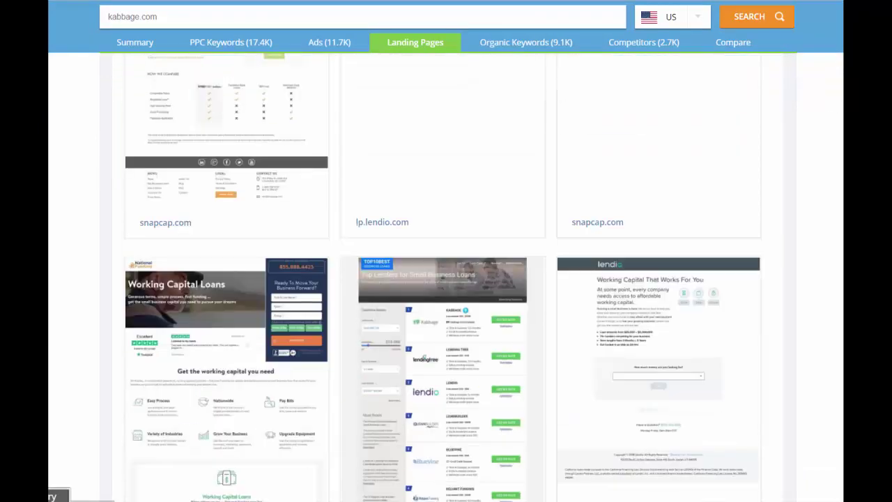
scroll(446, 279, down, 6)
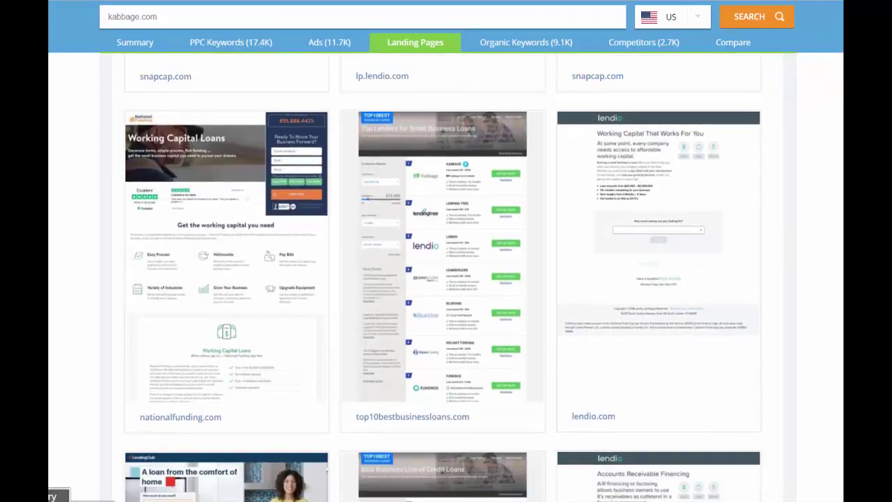
scroll(446, 279, down, 3)
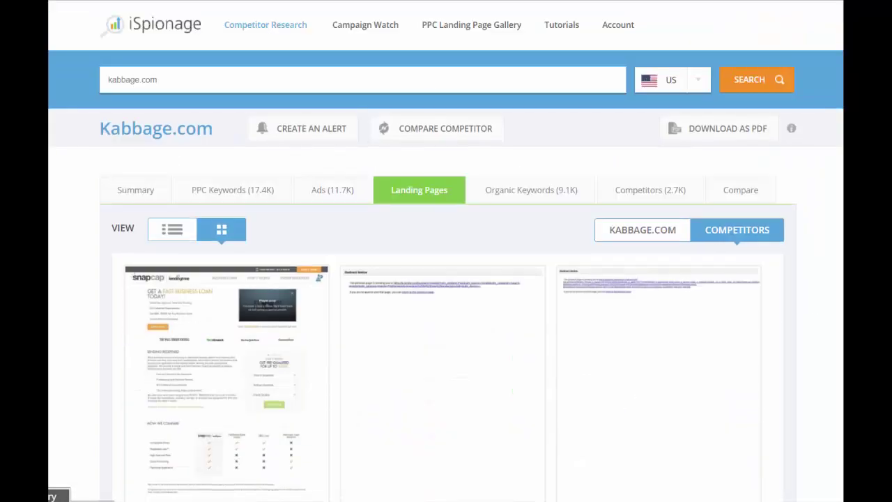
Step: Select biz2credit.com, snapcap.com and loanbuilder.com among Kabbage.com's Google PPC competitors and compare them
click(637, 190)
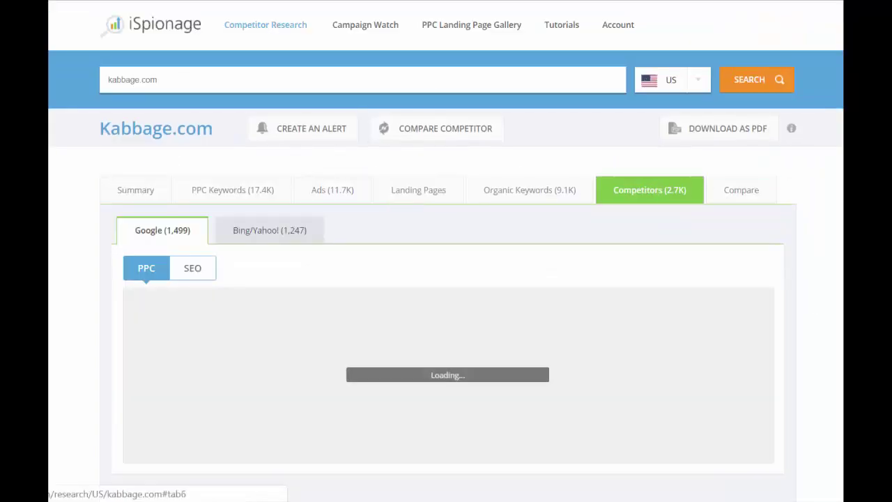
scroll(446, 279, down, 2)
scroll(446, 279, down, 2)
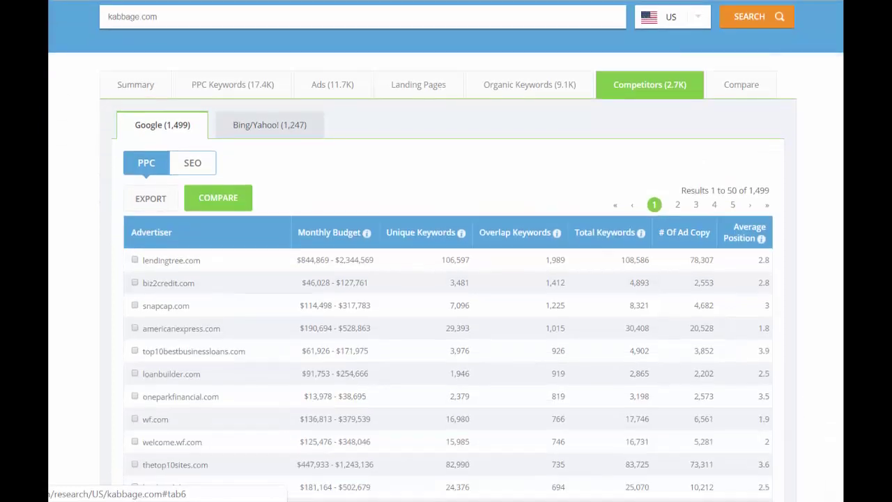
click(135, 264)
click(135, 285)
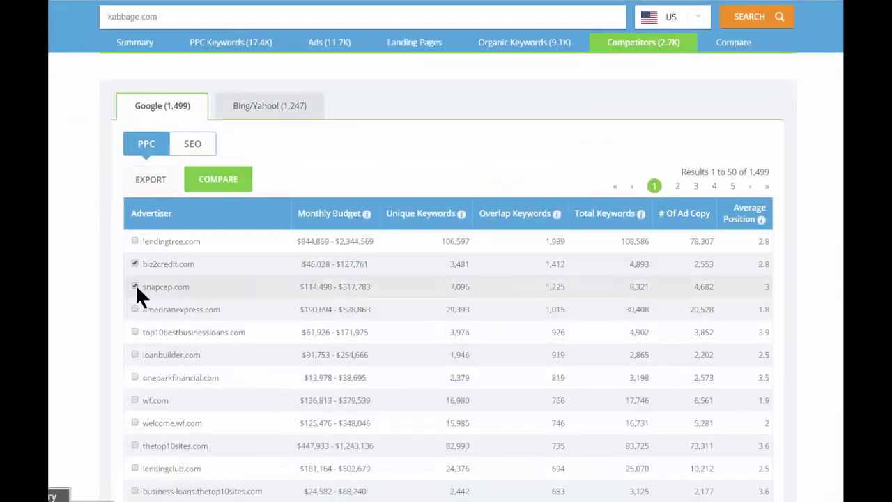
click(135, 355)
click(222, 184)
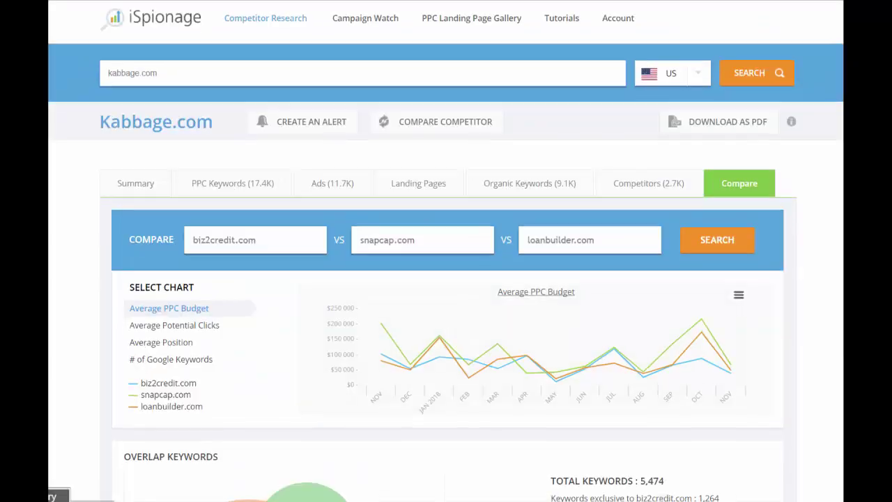
Step: Examine the three competitors' average PPC budget chart, keyword overlap diagram and the list of keywords all three share
scroll(434, 237, down, 1)
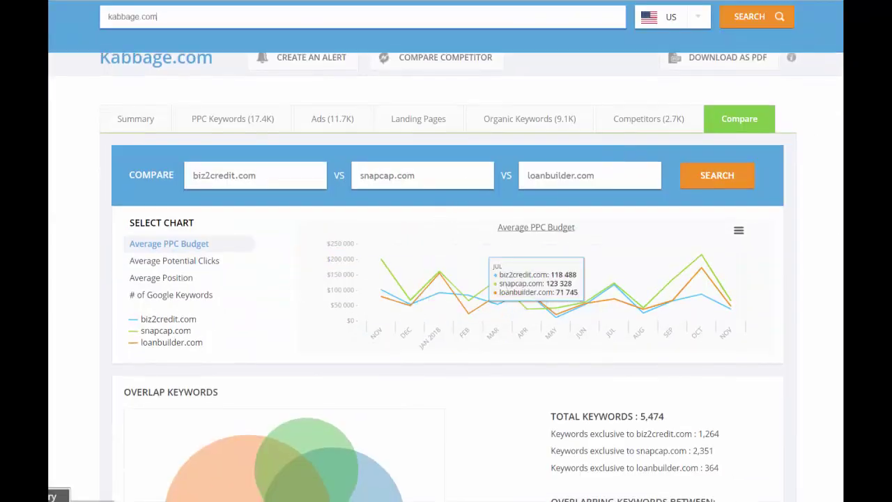
scroll(289, 236, down, 4)
mouse_move(289, 235)
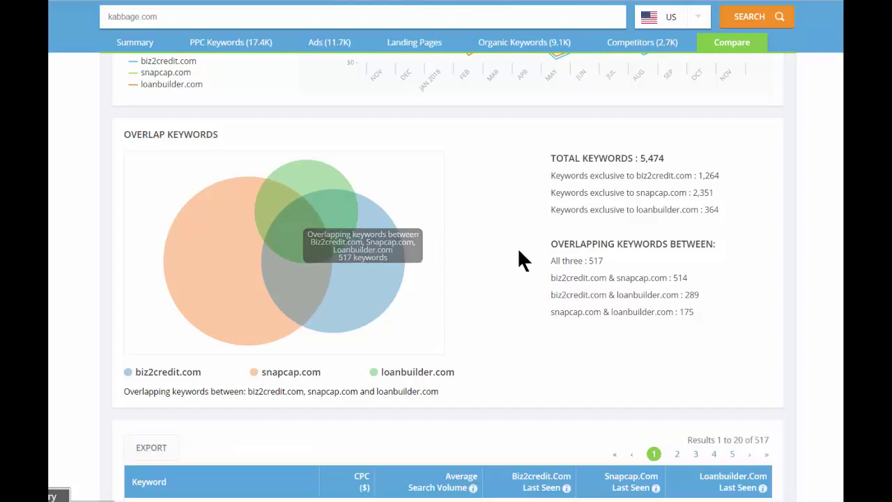
scroll(446, 279, down, 5)
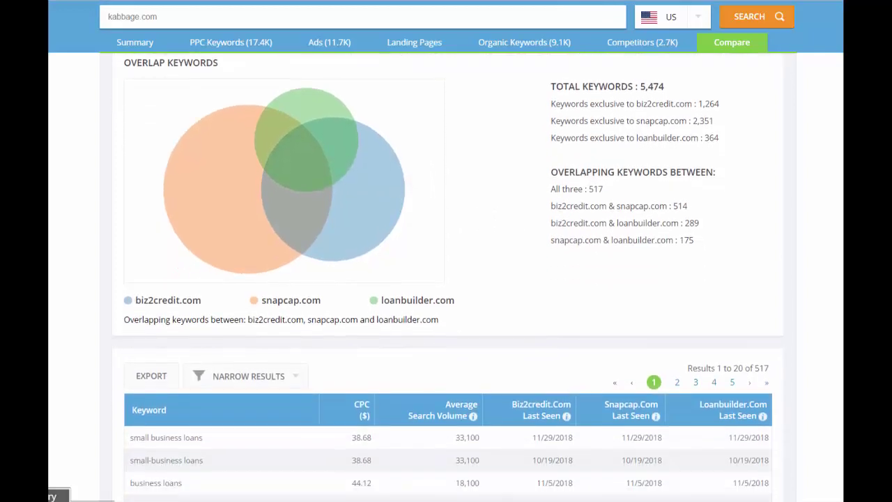
scroll(446, 279, down, 1)
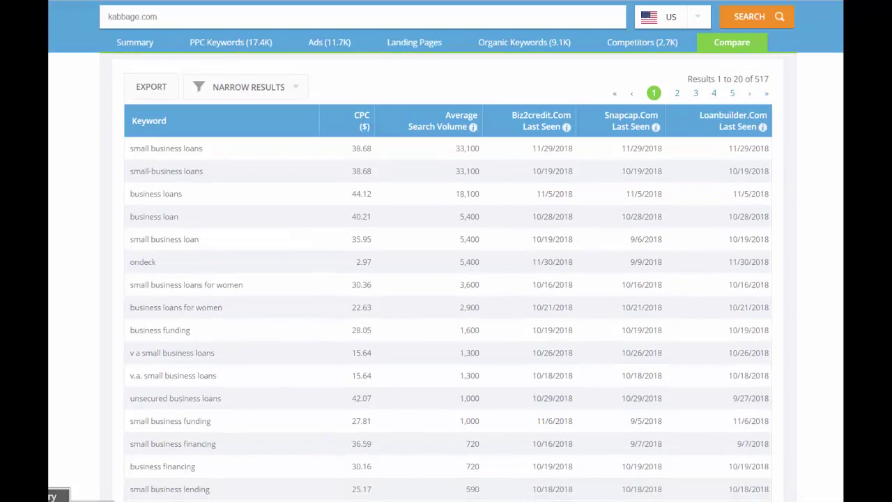
scroll(446, 279, down, 8)
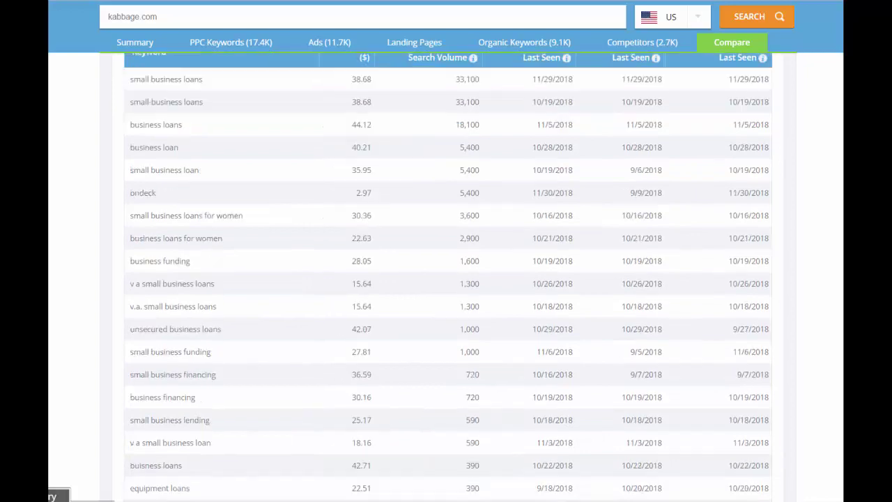
Step: Review the top ads and top landing pages of the compared competitors
scroll(446, 279, down, 5)
scroll(446, 279, down, 5)
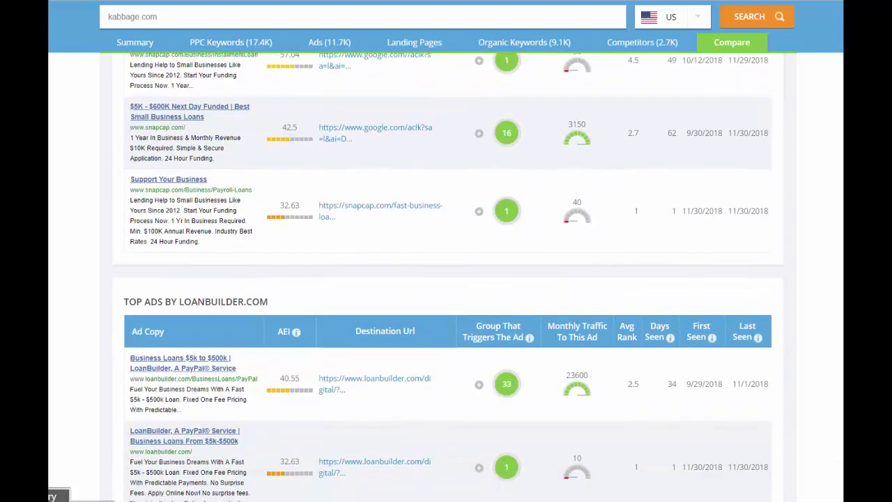
scroll(447, 279, down, 5)
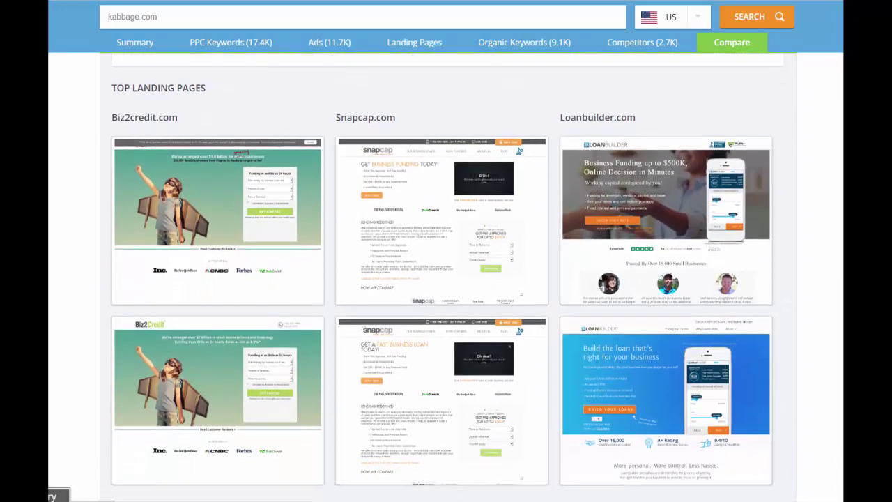